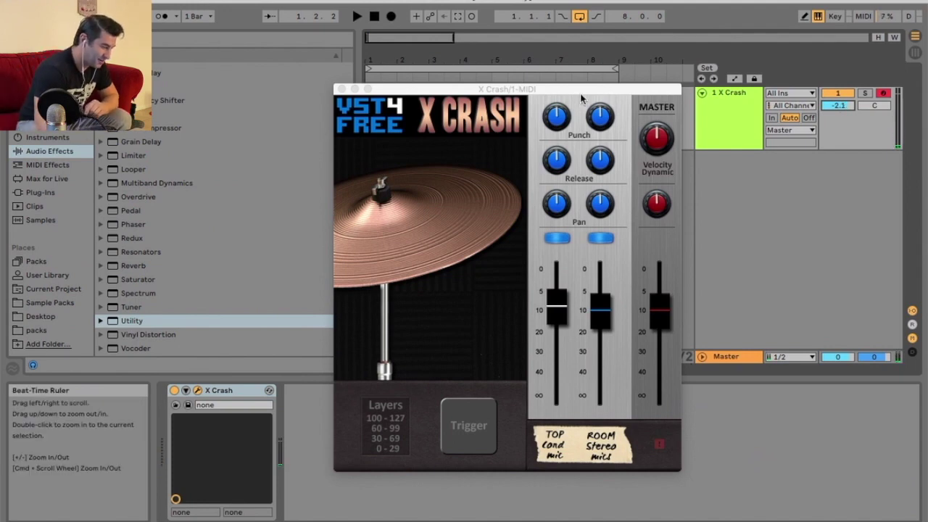
Move the X Crash plugin window up, then left and down over the arrangement beside the track.
{"action": "left_click_drag", "start_coordinate": [588, 89], "coordinate": [587, 72]}
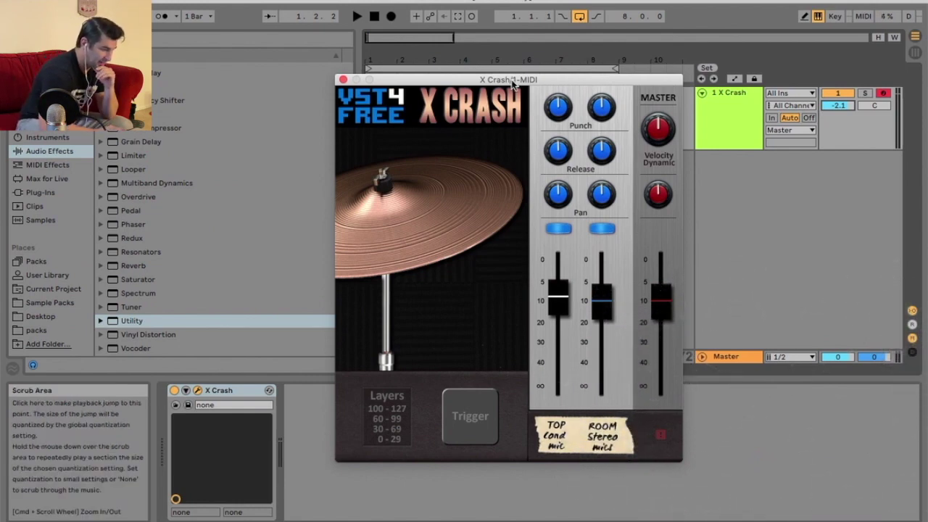
{"action": "left_click_drag", "start_coordinate": [515, 80], "coordinate": [496, 102]}
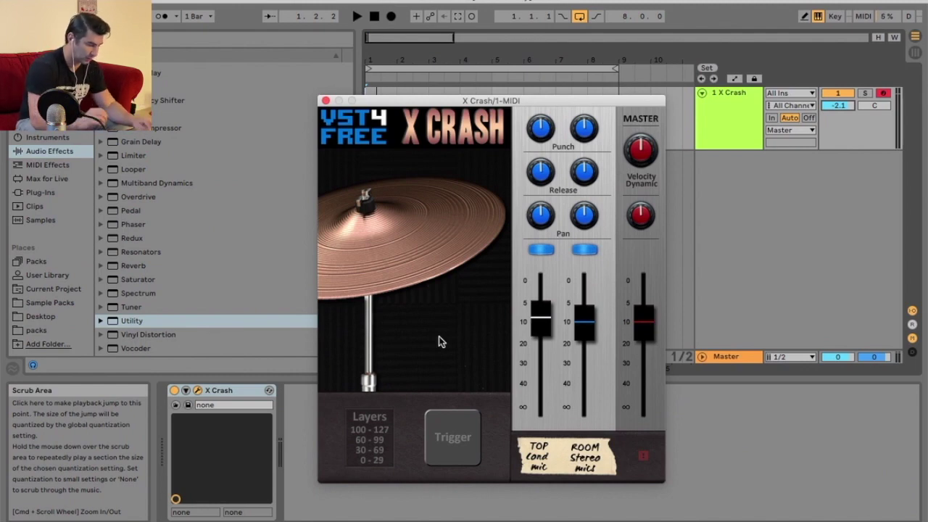
{"action": "key", "text": "a"}
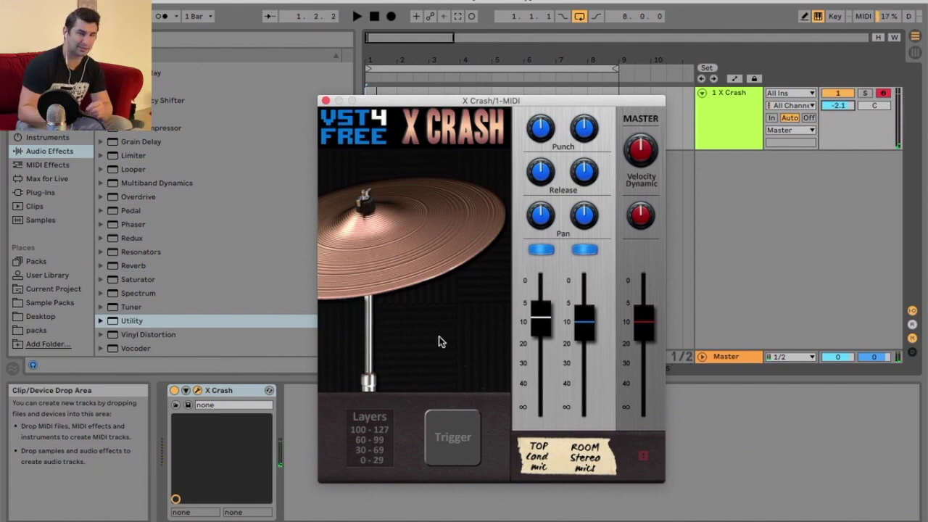
{"action": "left_click", "coordinate": [456, 439]}
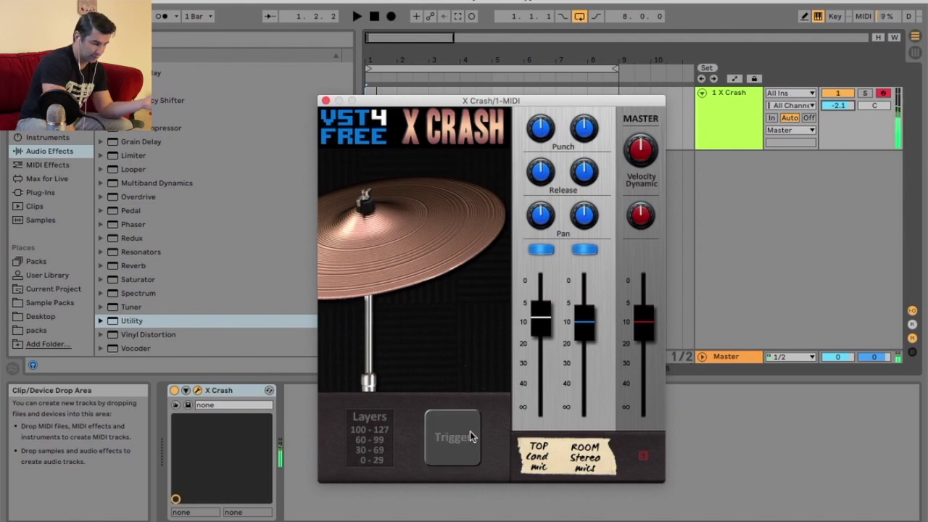
{"action": "left_click", "coordinate": [464, 435]}
{"action": "left_click", "coordinate": [468, 435]}
{"action": "left_click", "coordinate": [473, 453]}
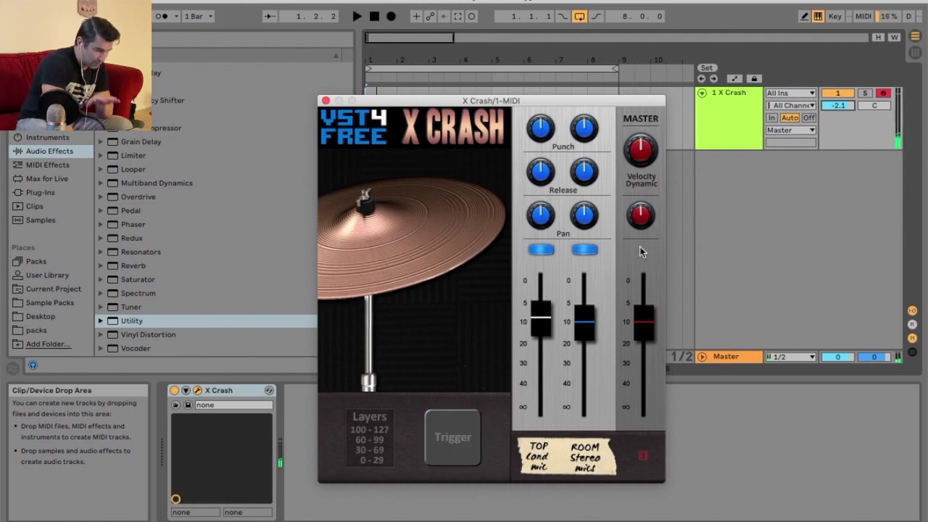
{"action": "left_click_drag", "start_coordinate": [645, 313], "coordinate": [650, 346]}
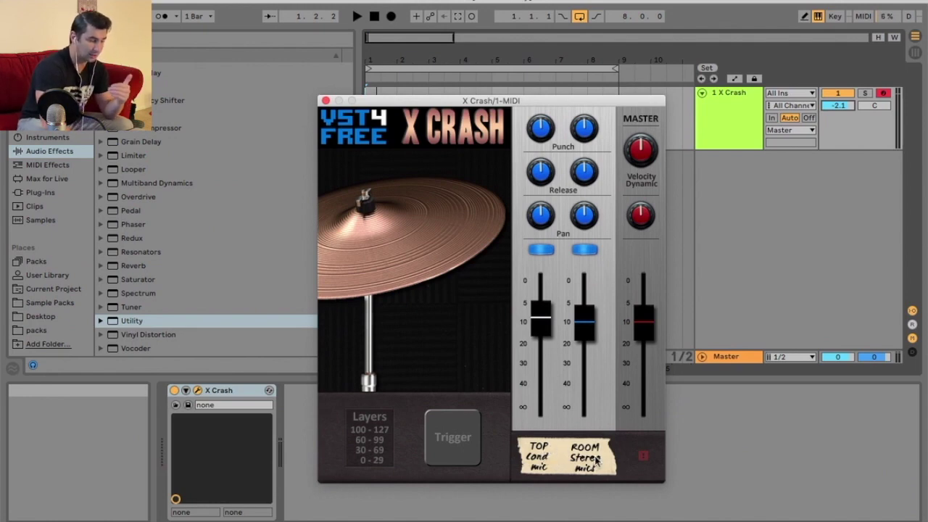
Pull the TOP and ROOM faders to ∞, trigger the crash, then raise TOP to about 5.
{"action": "left_click_drag", "start_coordinate": [540, 319], "coordinate": [528, 488]}
{"action": "left_click_drag", "start_coordinate": [584, 322], "coordinate": [579, 454]}
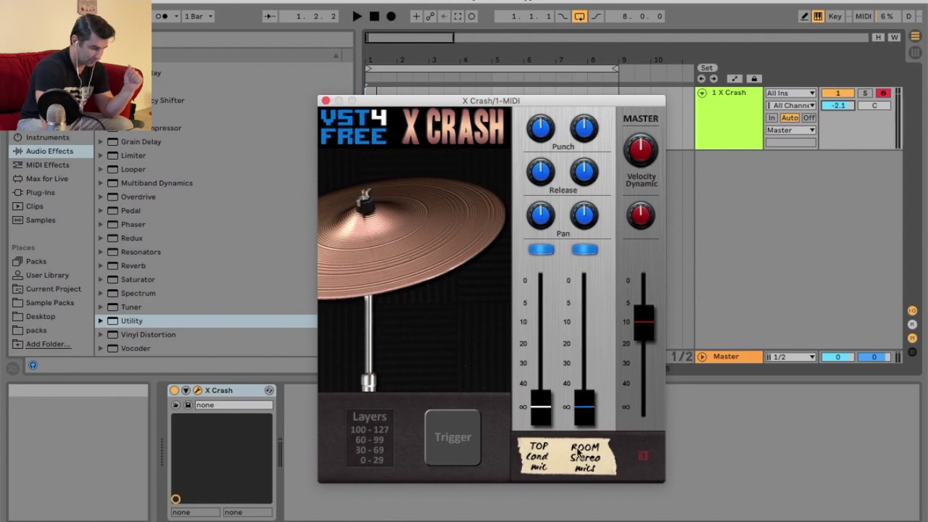
{"action": "left_click", "coordinate": [456, 447]}
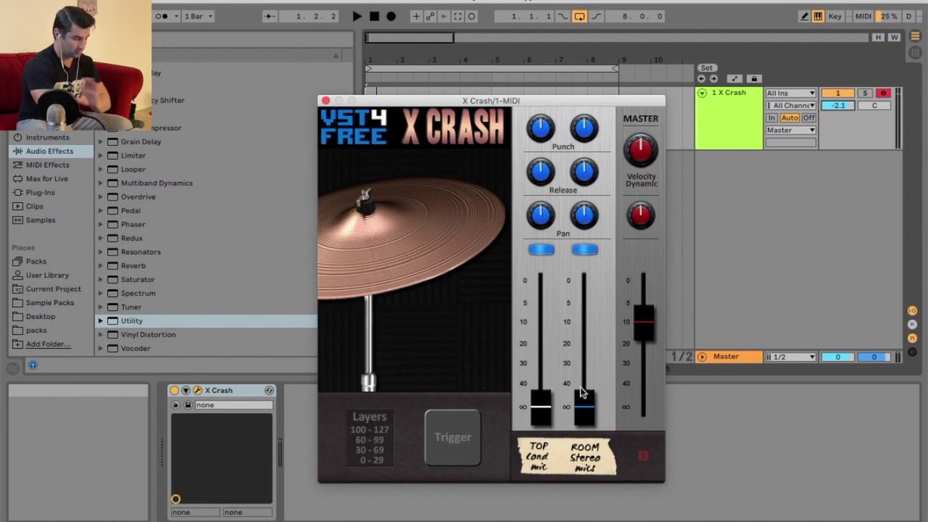
{"action": "left_click_drag", "start_coordinate": [584, 396], "coordinate": [542, 314]}
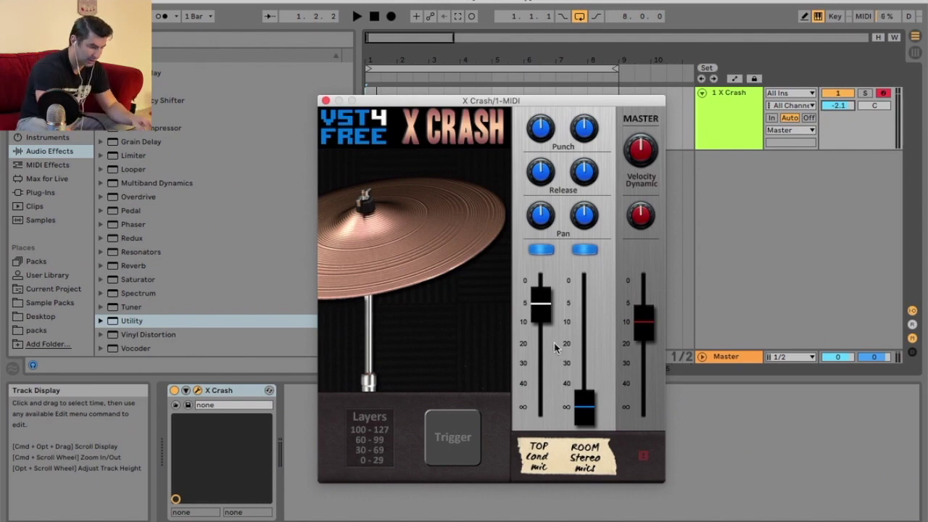
Set the TOP fader to about 10 and ROOM to about 5, trying the Pan knobs right and left.
{"action": "left_click_drag", "start_coordinate": [542, 308], "coordinate": [535, 363]}
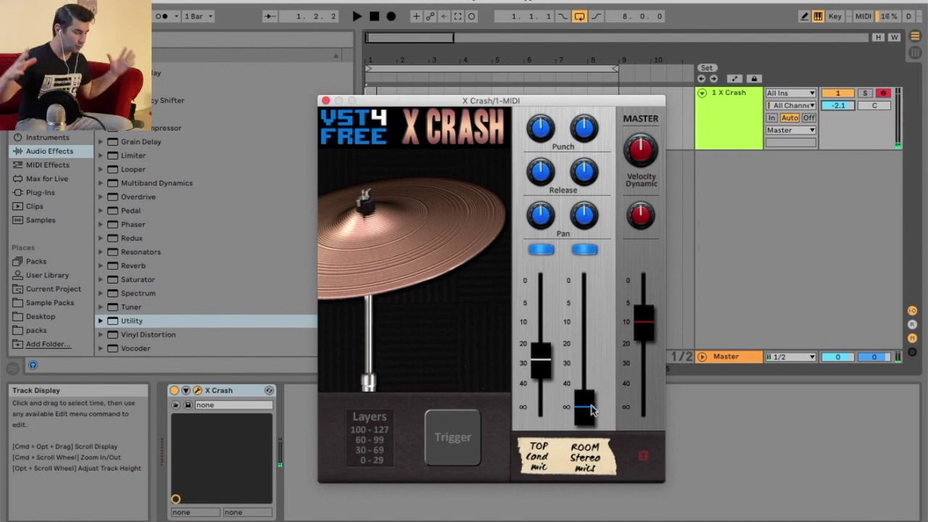
{"action": "left_click_drag", "start_coordinate": [591, 411], "coordinate": [586, 305]}
{"action": "left_click_drag", "start_coordinate": [595, 222], "coordinate": [593, 212]}
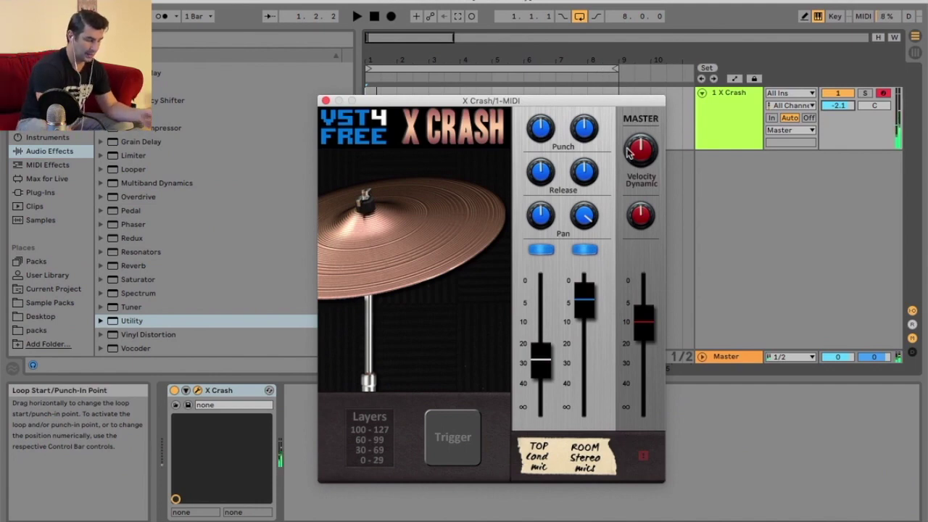
{"action": "left_click_drag", "start_coordinate": [540, 216], "coordinate": [540, 335]}
{"action": "left_click", "coordinate": [540, 335]}
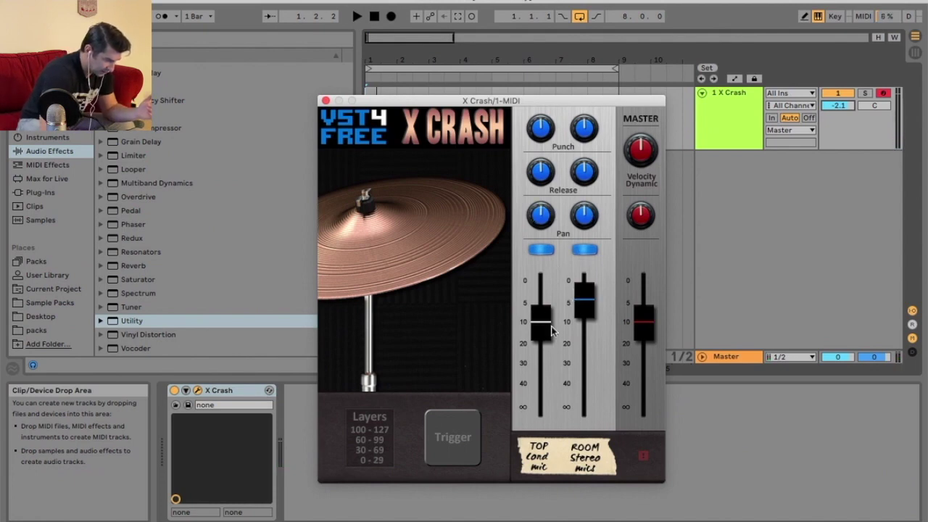
Nudge the TOP fader up, pull the ROOM fader down, and tweak the TOP mic's Punch.
{"action": "mouse_move", "coordinate": [540, 326]}
{"action": "left_mouse_down"}
{"action": "mouse_move", "coordinate": [541, 290]}
{"action": "mouse_move", "coordinate": [539, 324]}
{"action": "mouse_move", "coordinate": [541, 317]}
{"action": "mouse_move", "coordinate": [589, 332]}
{"action": "mouse_move", "coordinate": [586, 305]}
{"action": "mouse_move", "coordinate": [545, 313]}
{"action": "left_mouse_up"}
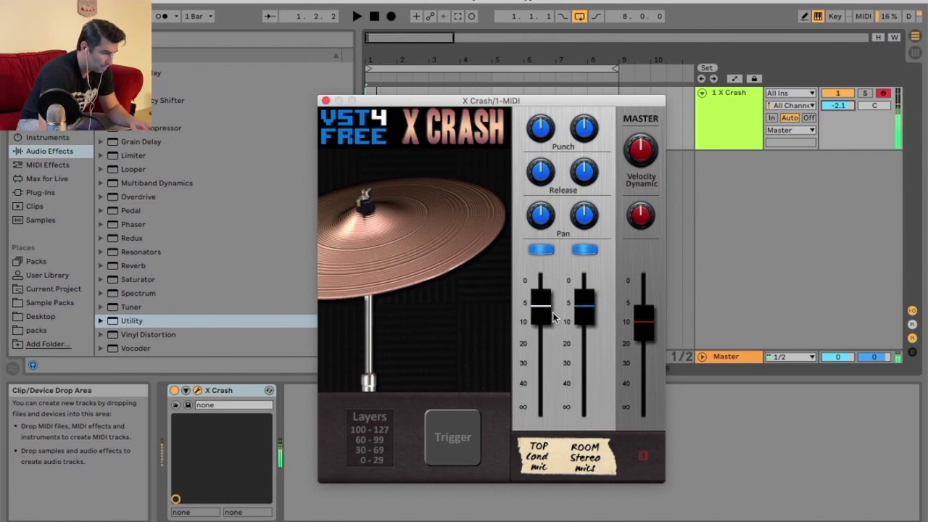
{"action": "left_click_drag", "start_coordinate": [590, 325], "coordinate": [586, 410]}
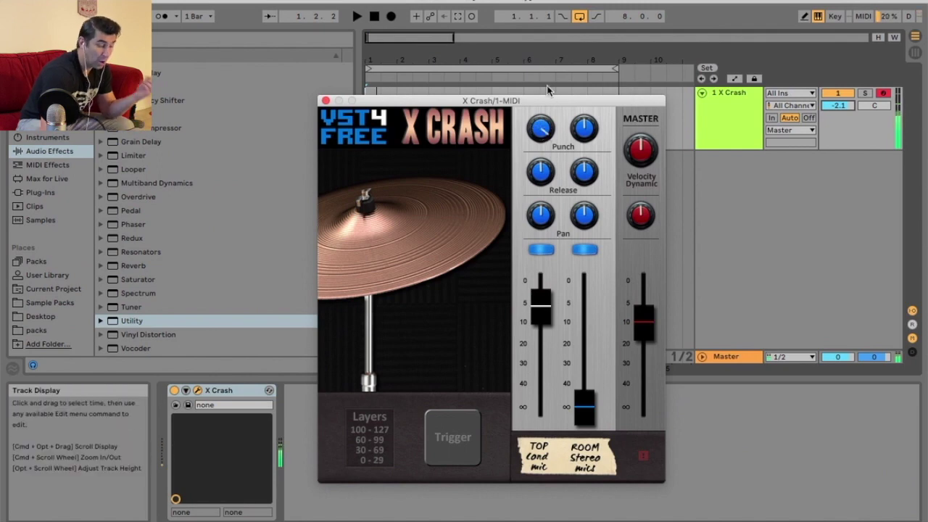
{"action": "left_click_drag", "start_coordinate": [541, 138], "coordinate": [541, 128]}
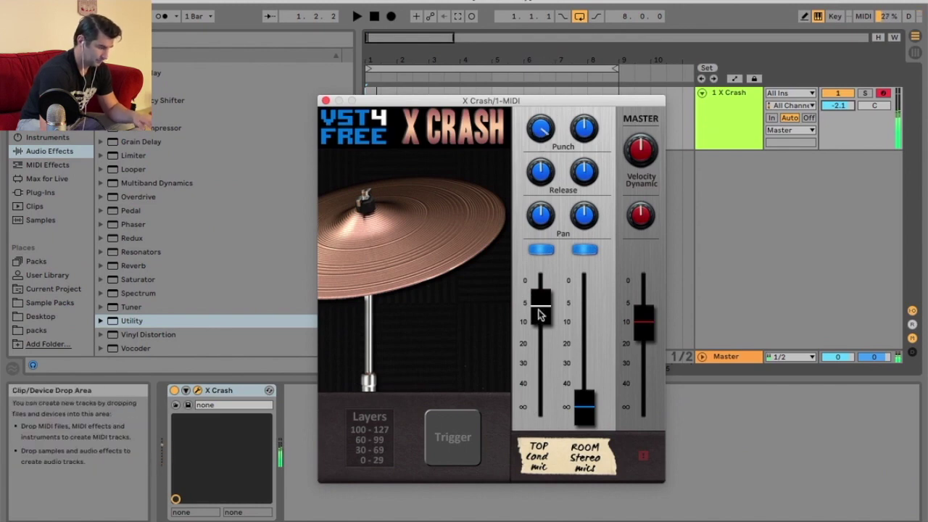
Drop the TOP fader to ∞, set ROOM to about 5, and turn up the ROOM Punch knob.
{"action": "left_click_drag", "start_coordinate": [540, 309], "coordinate": [585, 304]}
{"action": "left_click_drag", "start_coordinate": [541, 376], "coordinate": [540, 410]}
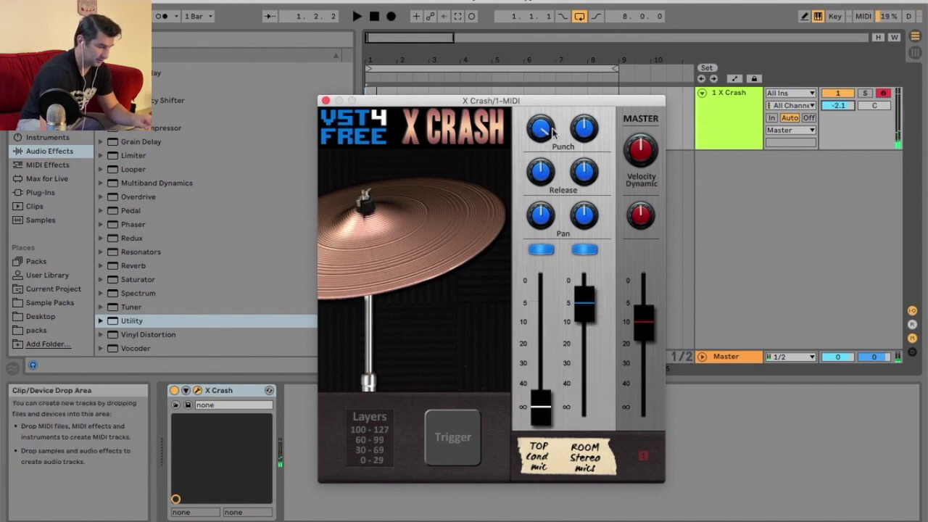
{"action": "left_click", "coordinate": [594, 135]}
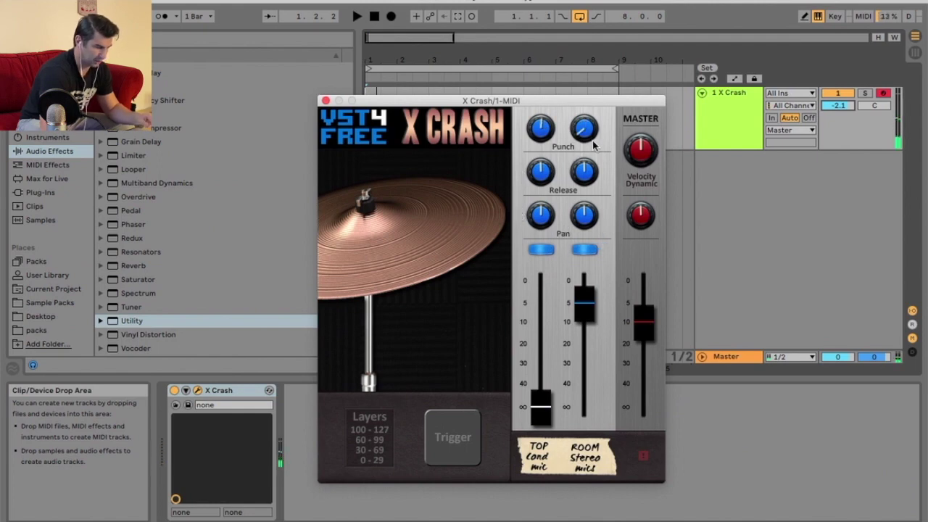
{"action": "left_click_drag", "start_coordinate": [584, 128], "coordinate": [584, 122]}
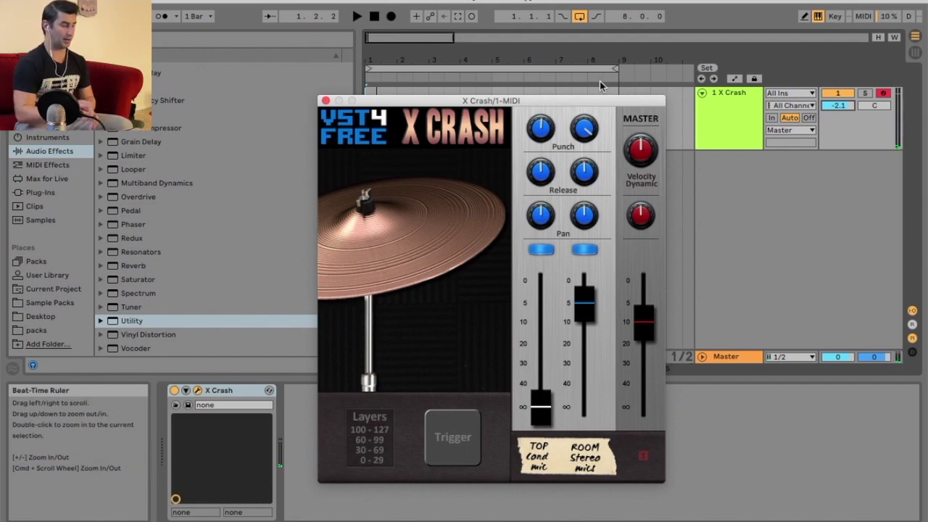
Expand the X Crash device's parameter area and toggle Configure mode on and off.
{"action": "left_click", "coordinate": [186, 390]}
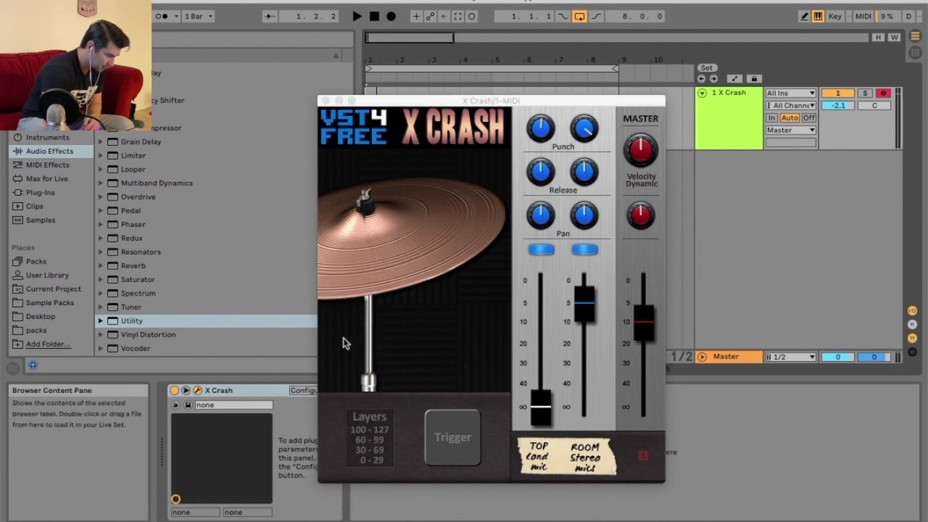
{"action": "left_click", "coordinate": [303, 389]}
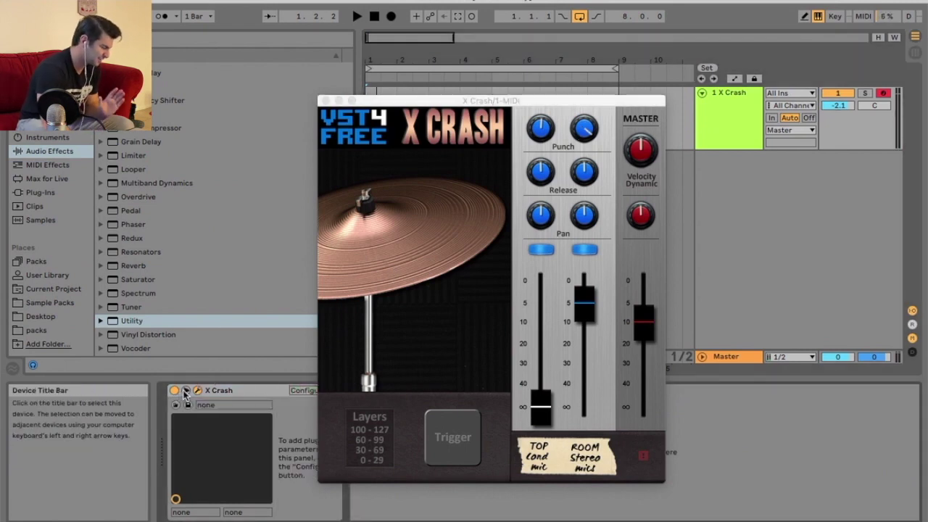
{"action": "left_click", "coordinate": [303, 390]}
Reposition the X Crash window over the arrangement and raise the TOP fader to about 5.
{"action": "left_click_drag", "start_coordinate": [526, 101], "coordinate": [513, 86]}
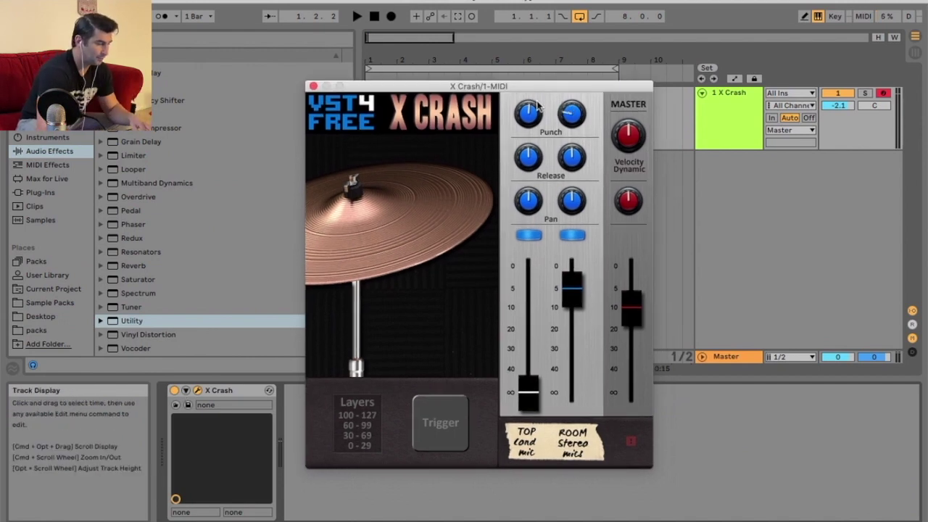
{"action": "left_click_drag", "start_coordinate": [543, 85], "coordinate": [526, 222]}
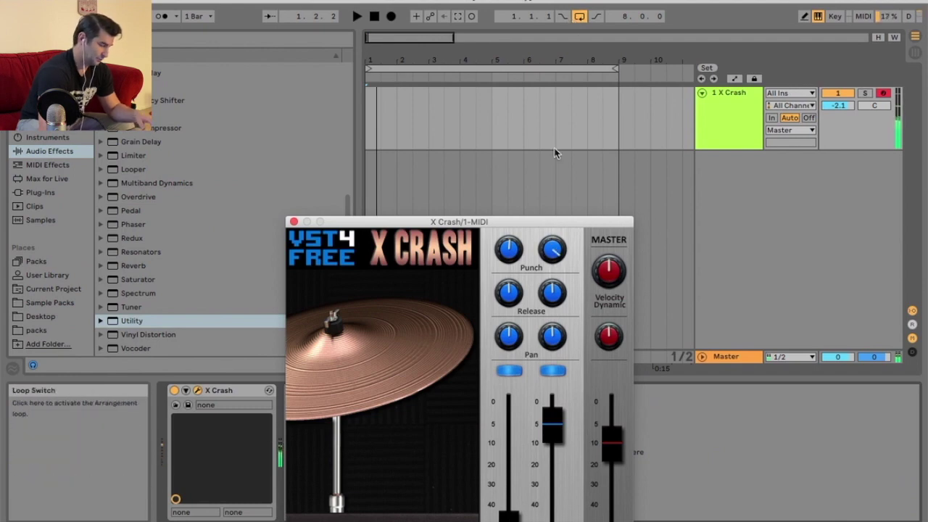
{"action": "left_click_drag", "start_coordinate": [511, 222], "coordinate": [533, 98]}
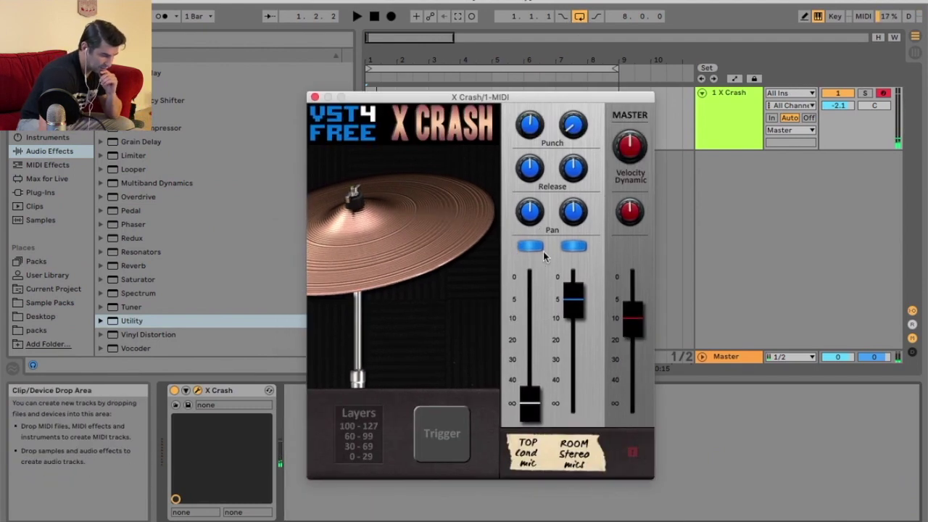
{"action": "left_click_drag", "start_coordinate": [530, 399], "coordinate": [572, 298]}
{"action": "left_click_drag", "start_coordinate": [528, 318], "coordinate": [525, 311]}
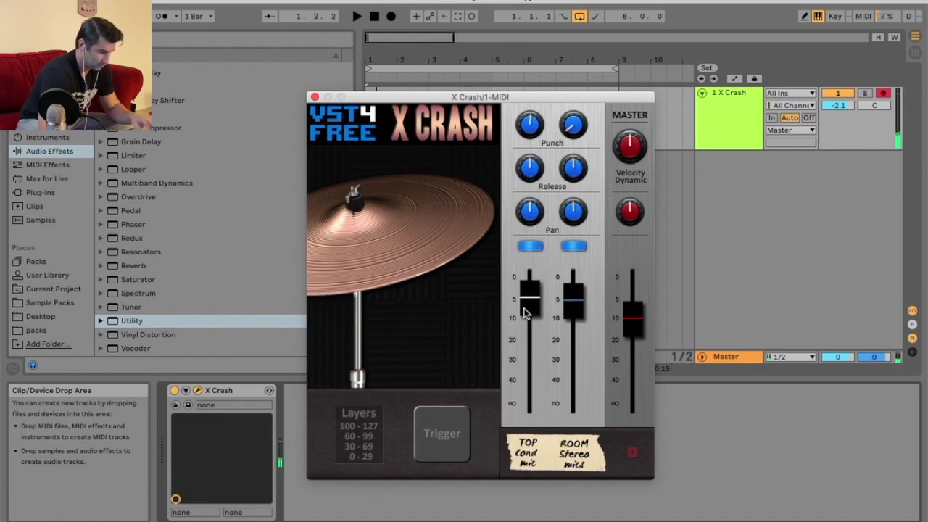
{"action": "left_click", "coordinate": [533, 245]}
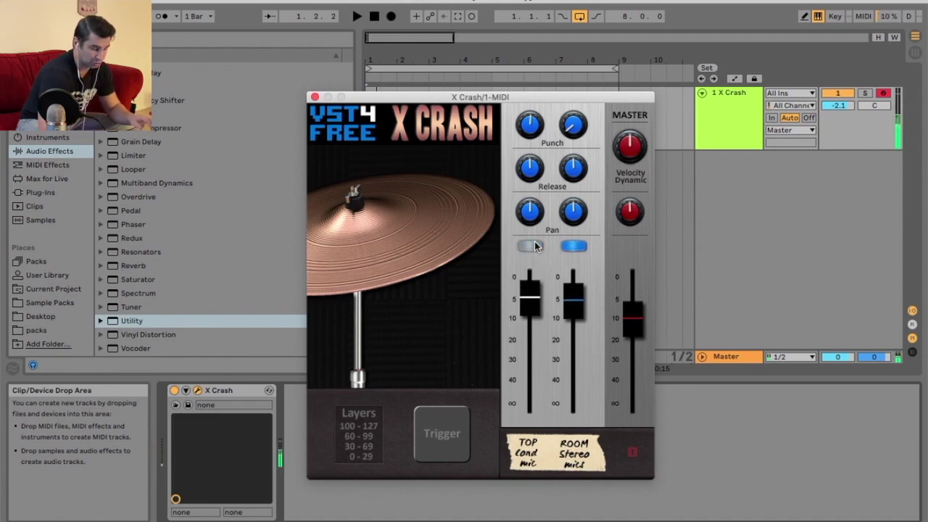
{"action": "left_click", "coordinate": [531, 246]}
{"action": "left_click", "coordinate": [573, 247]}
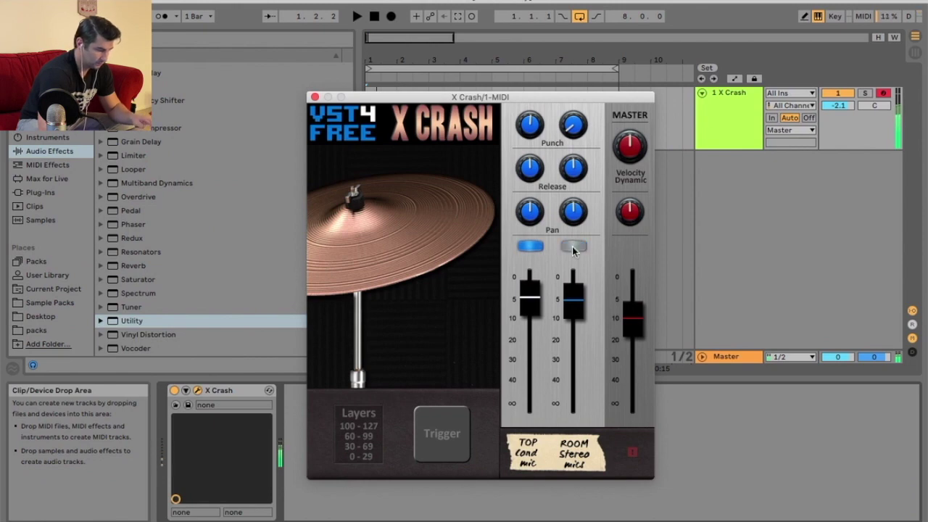
{"action": "left_click", "coordinate": [573, 247]}
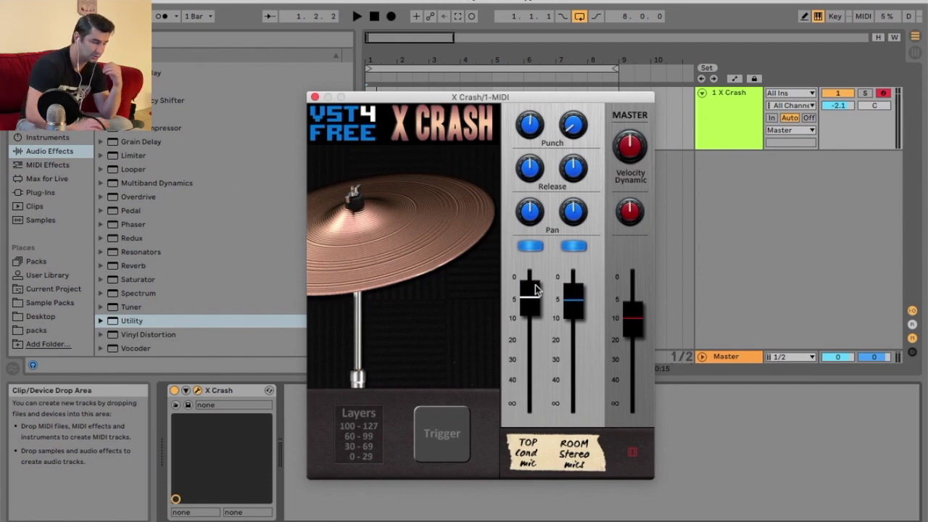
{"action": "left_click_drag", "start_coordinate": [535, 286], "coordinate": [537, 289]}
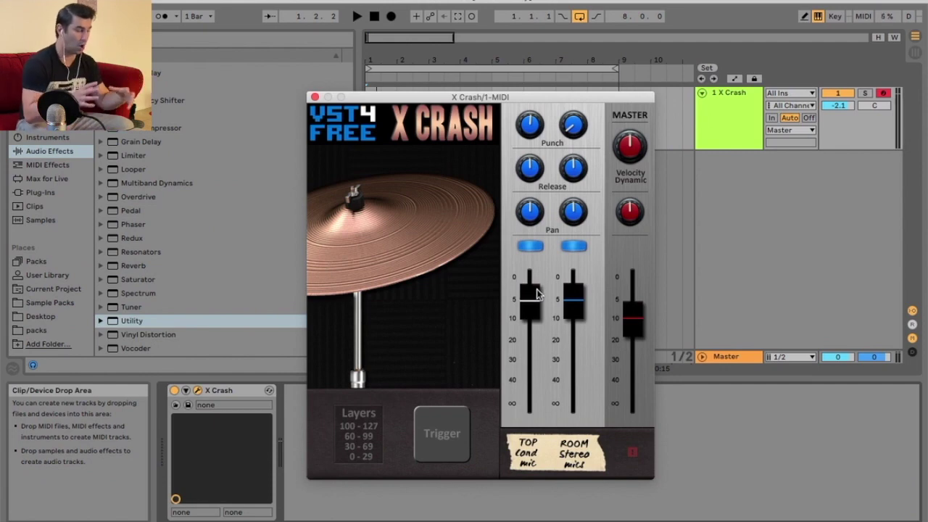